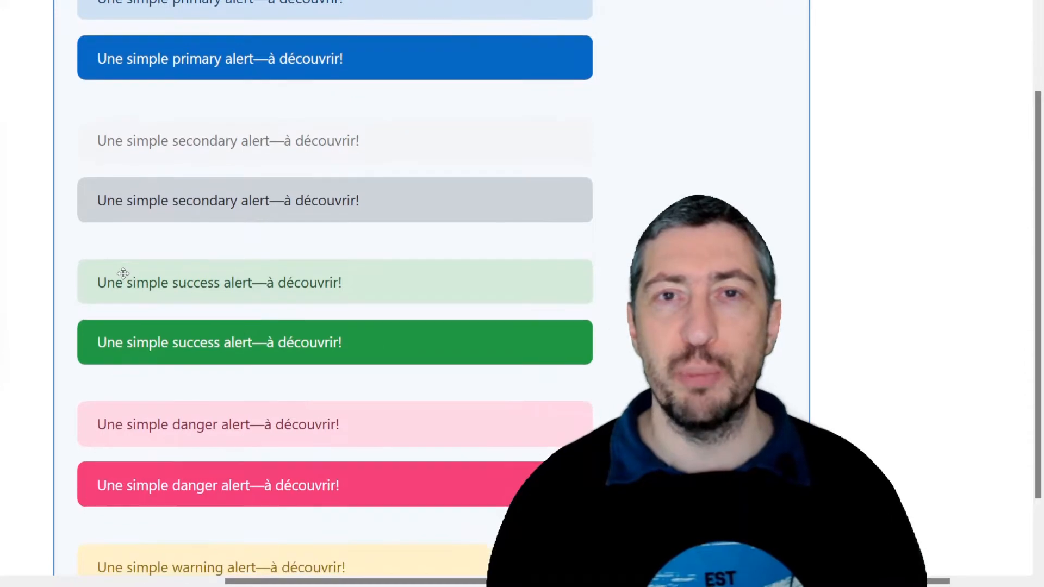
scroll(123, 273, down, 3)
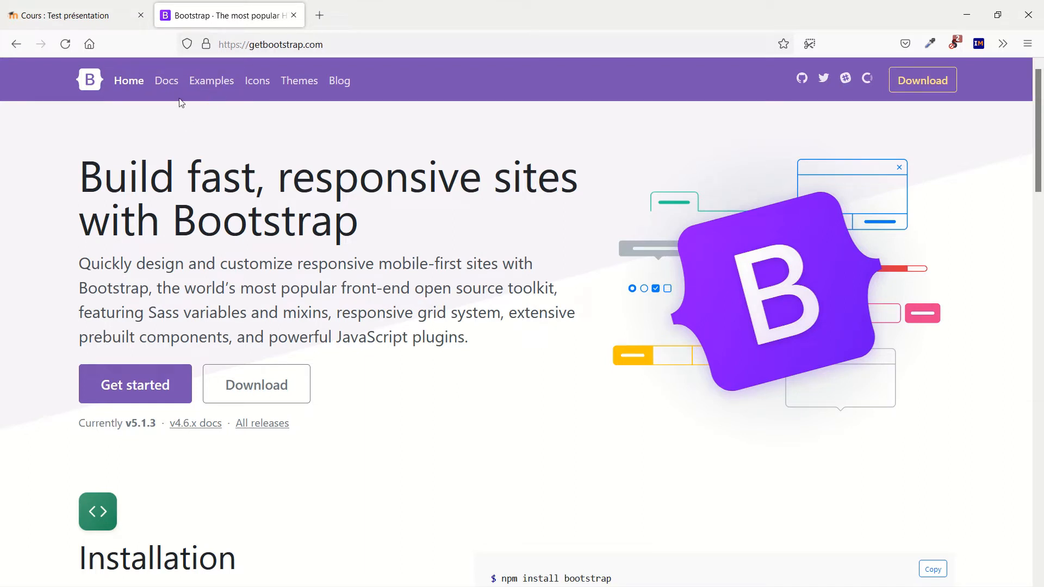
Open the Buttons component page in the Bootstrap documentation and examine the predefined button style examples.
click(168, 82)
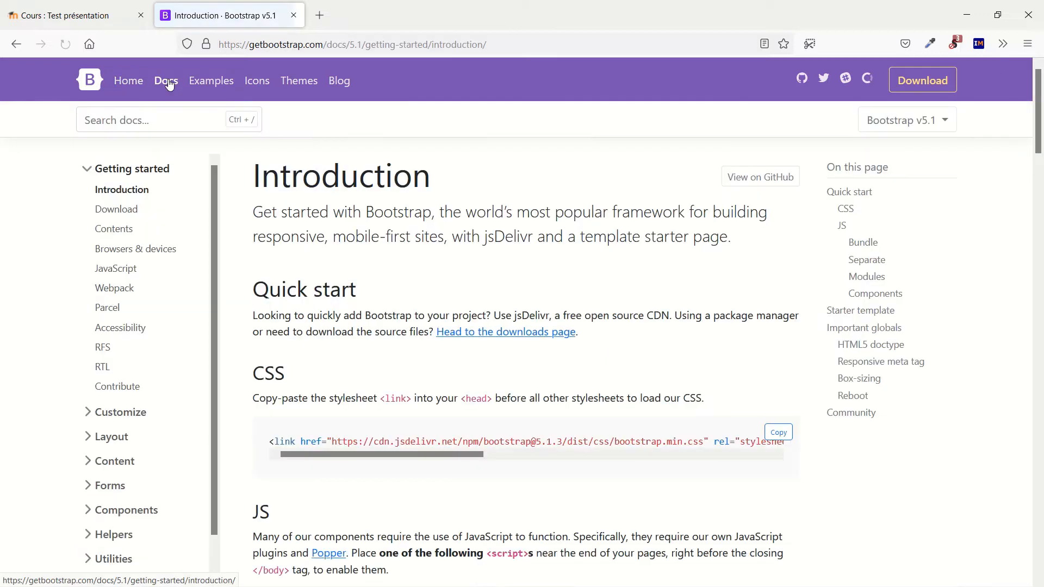
scroll(180, 283, down, 1)
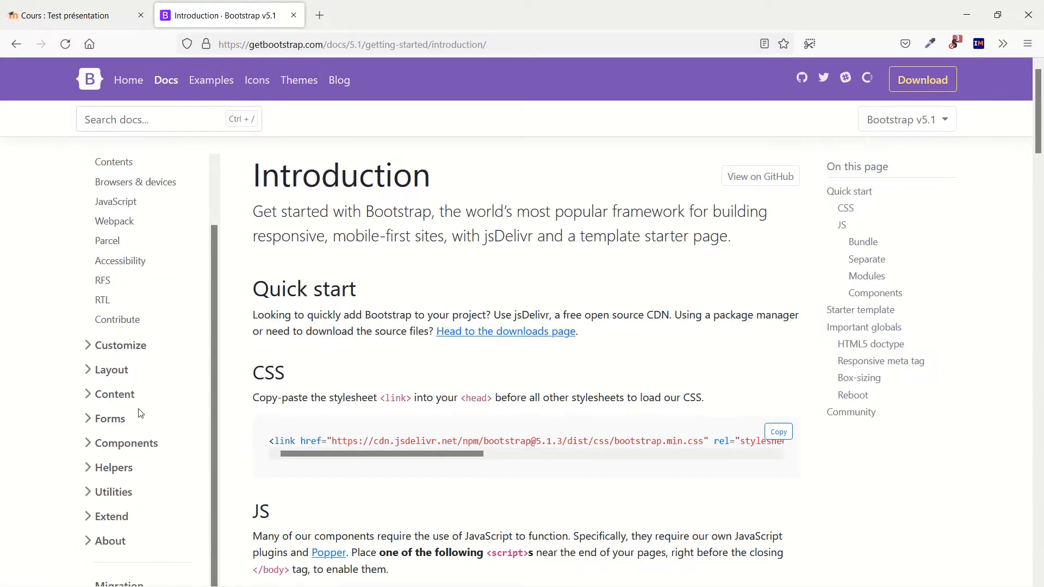
click(137, 452)
scroll(139, 452, down, 5)
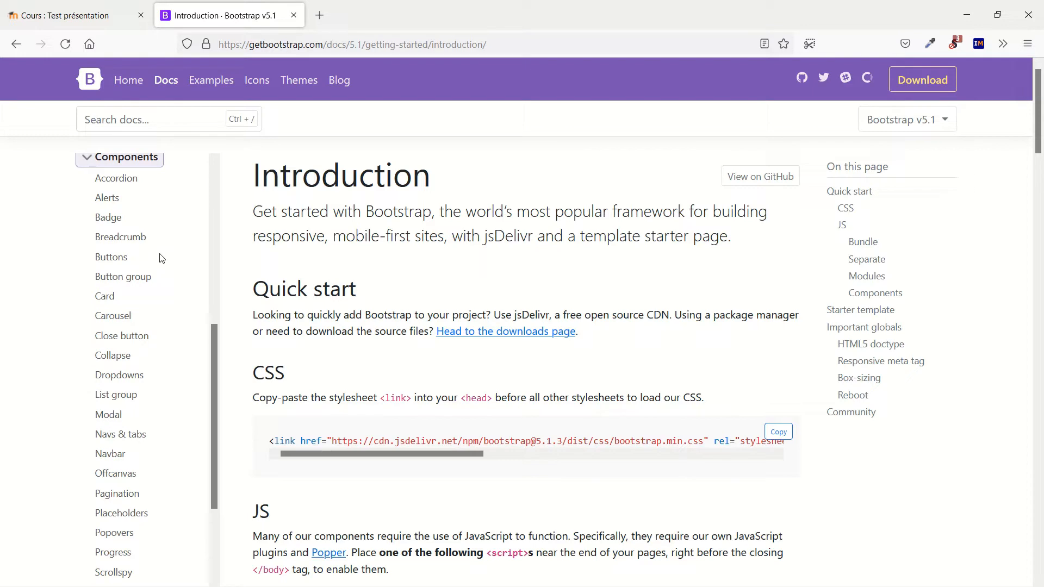
click(116, 261)
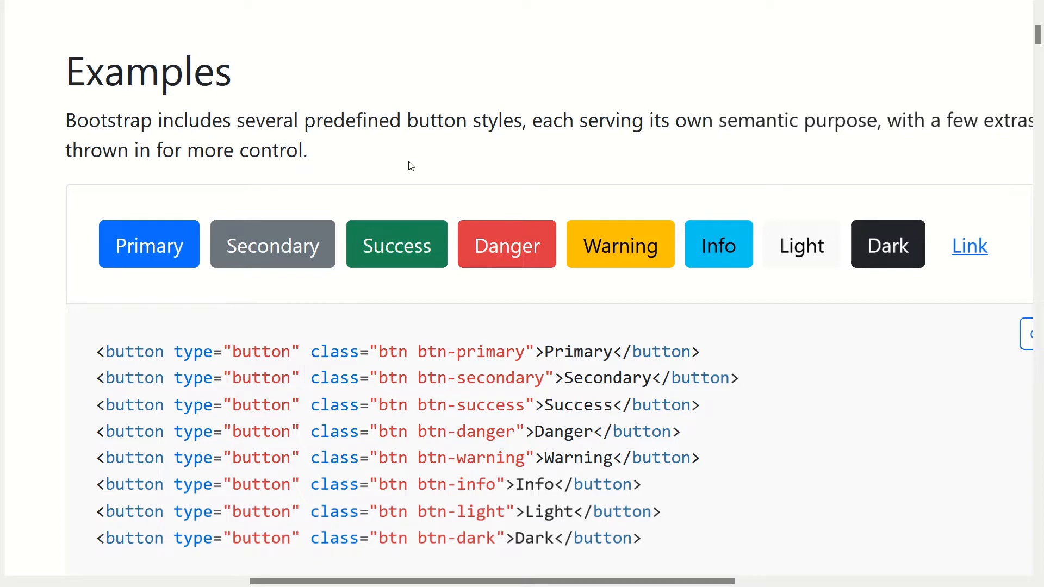
scroll(317, 184, down, 5)
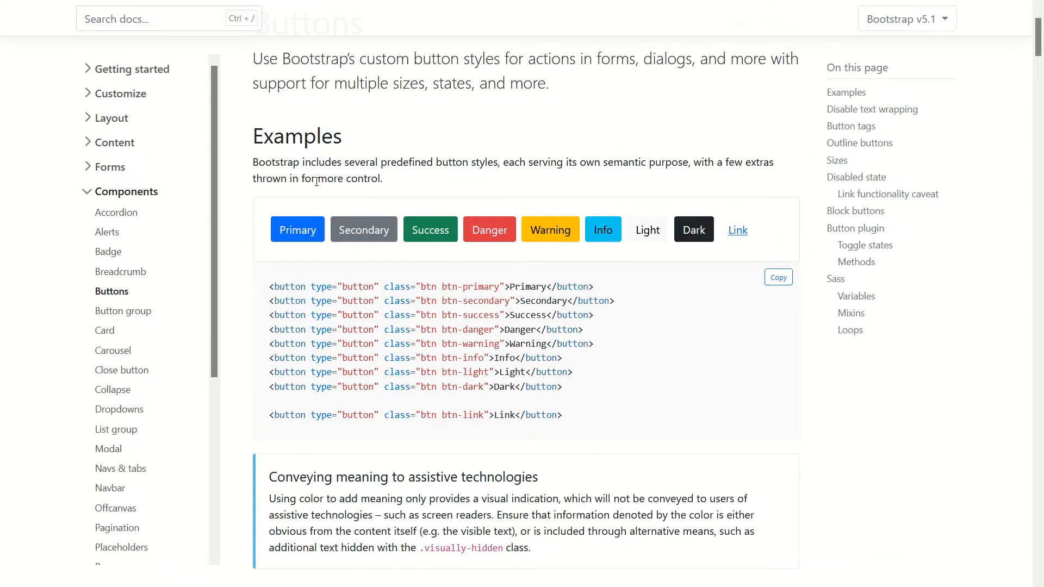
Open the Alerts component page and copy the example code for the simple contextual alerts.
click(108, 241)
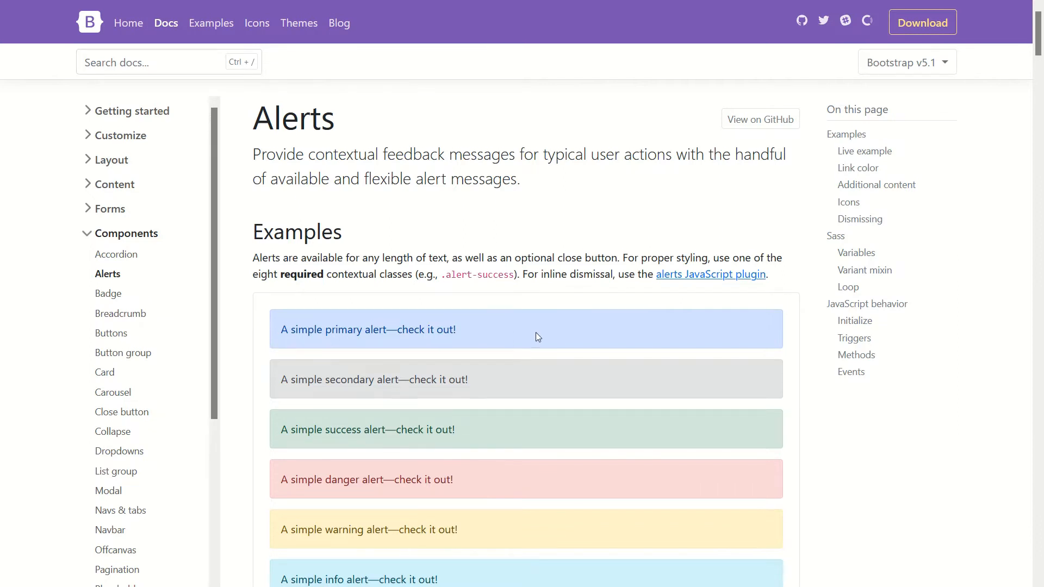
scroll(537, 336, down, 2)
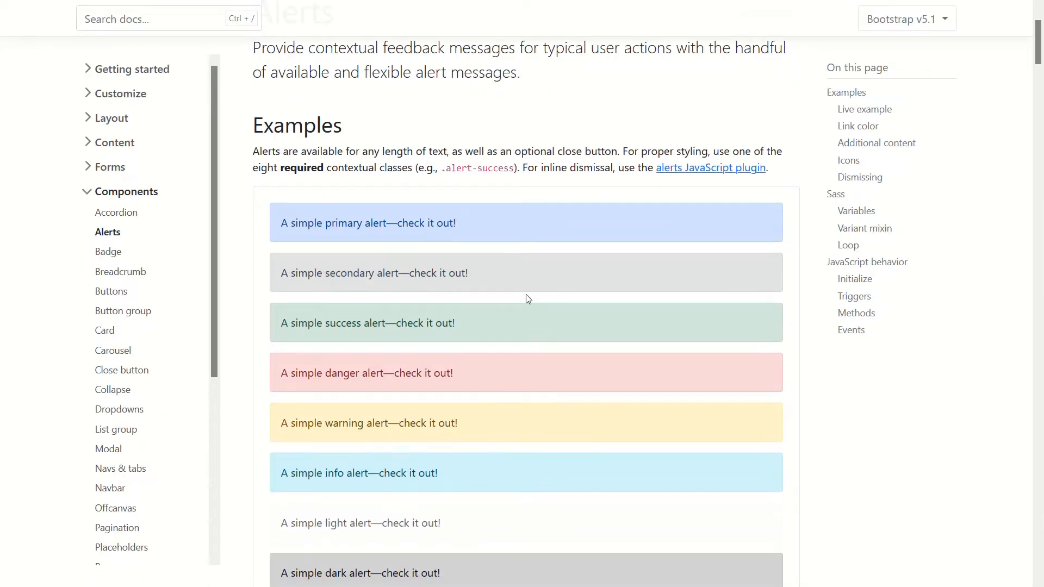
scroll(532, 392, down, 2)
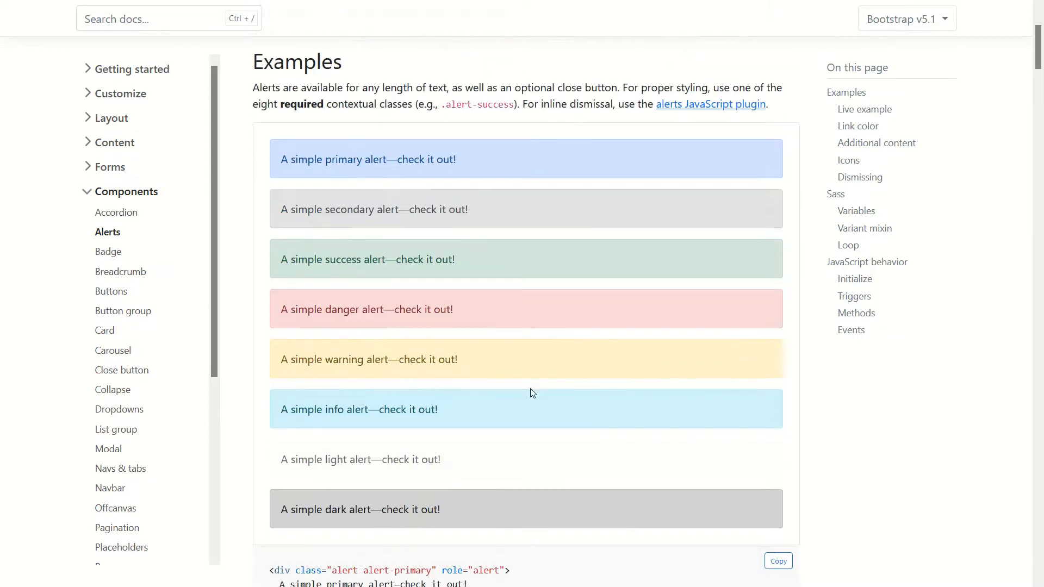
scroll(524, 371, down, 6)
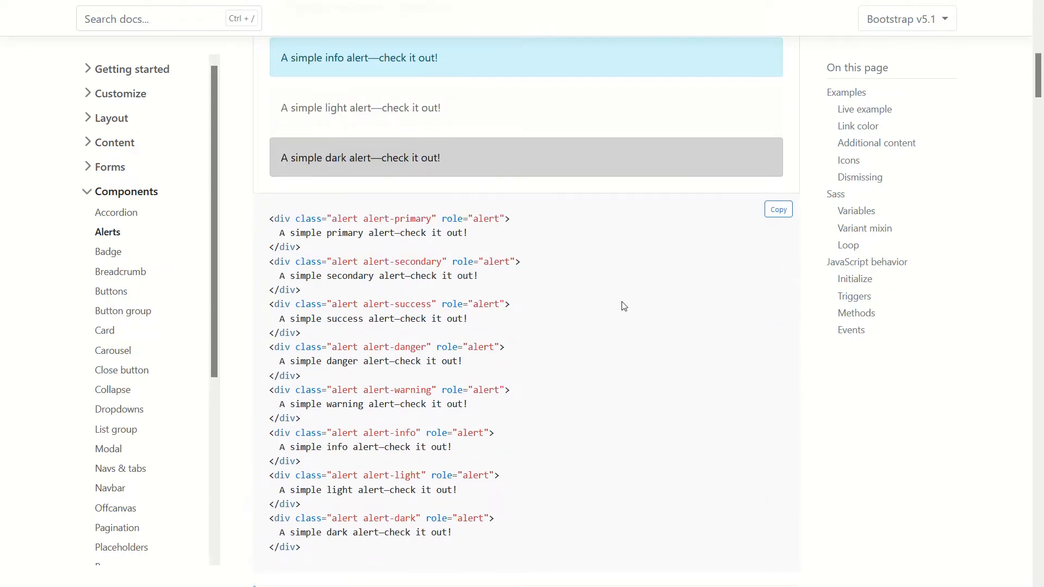
click(780, 212)
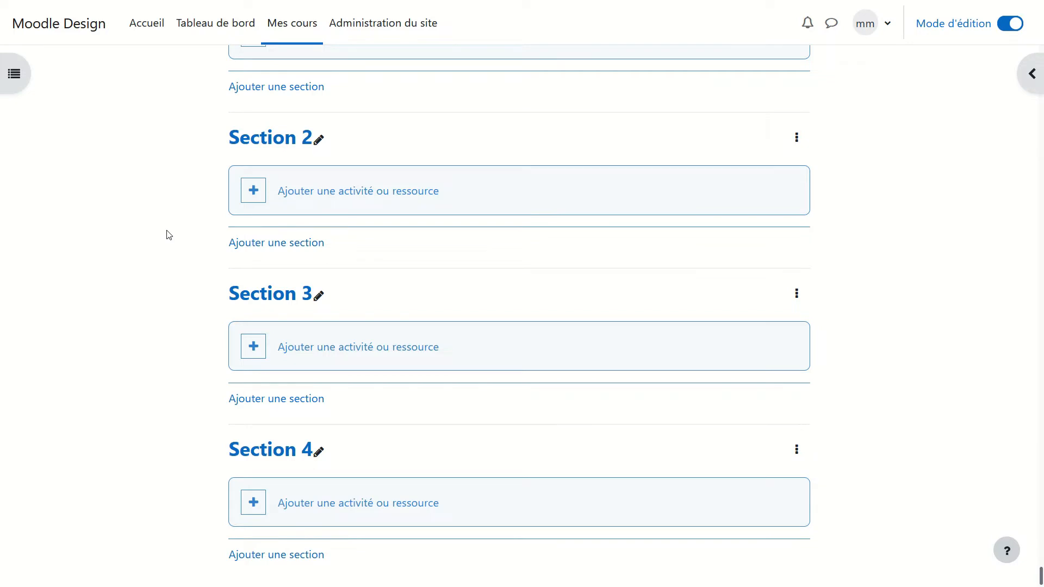
Switch to the Moodle course and start a new Étiquette resource in Section 2.
click(318, 194)
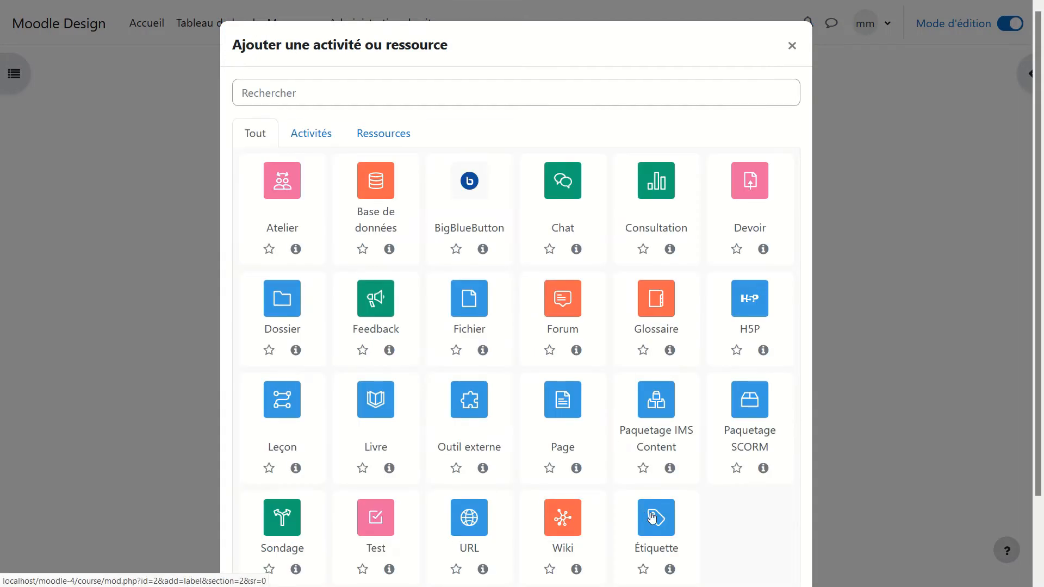
click(652, 518)
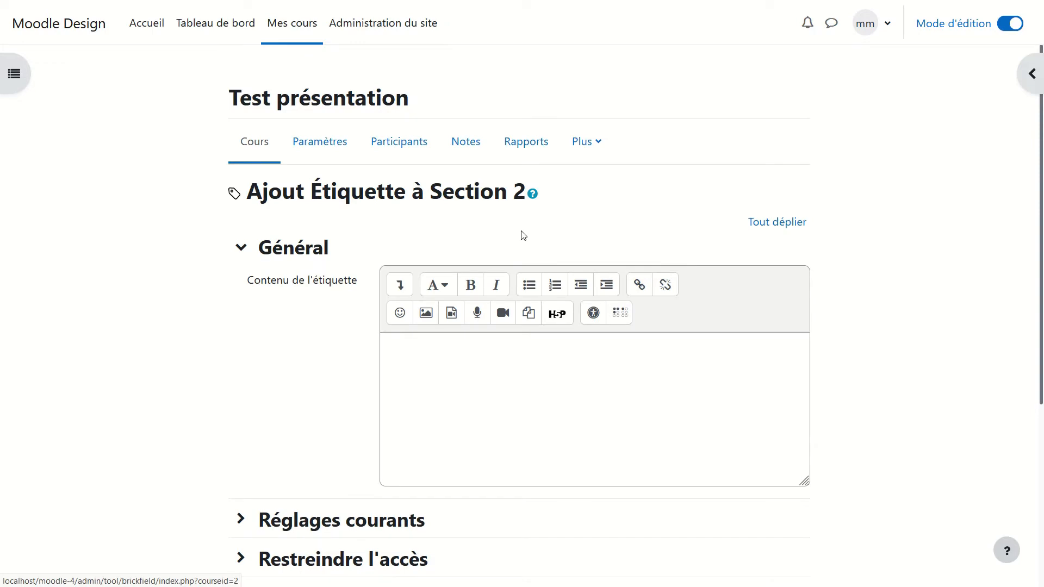
scroll(523, 236, down, 1)
scroll(523, 236, up, 3)
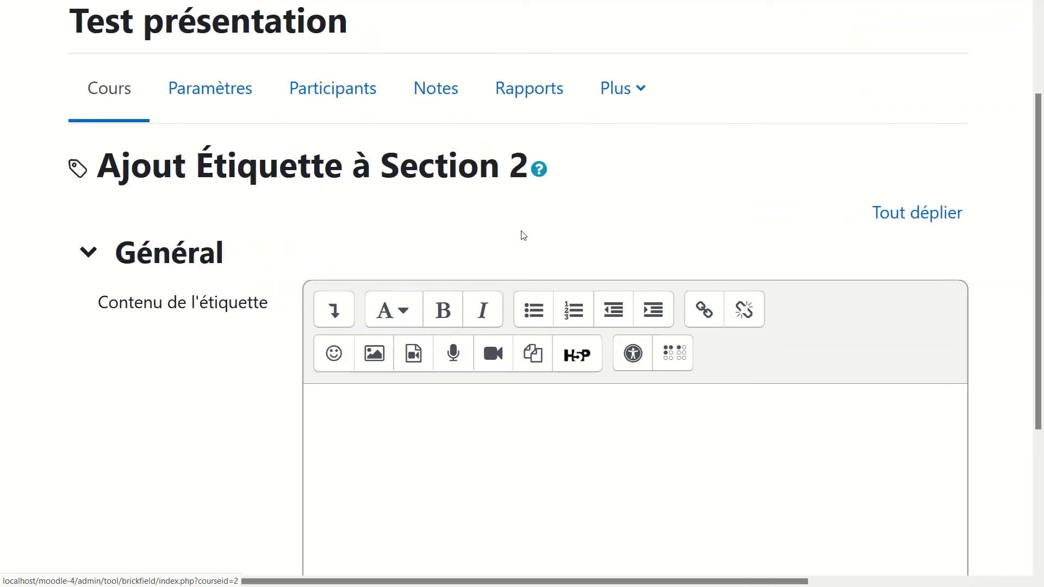
scroll(523, 235, down, 2)
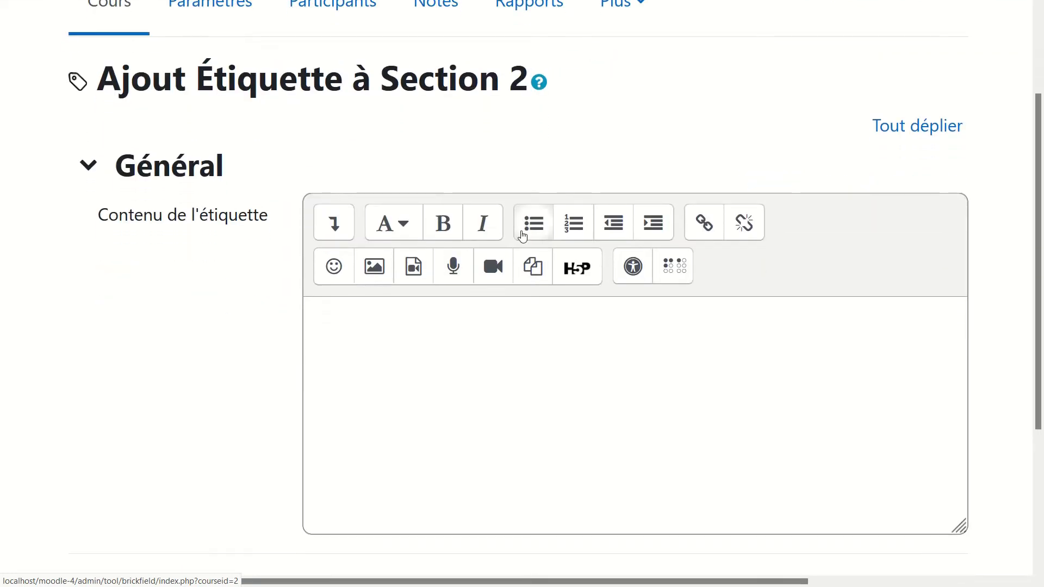
Replace the label content's HTML source with the copied Bootstrap alert code and preview the rendered alerts.
click(336, 222)
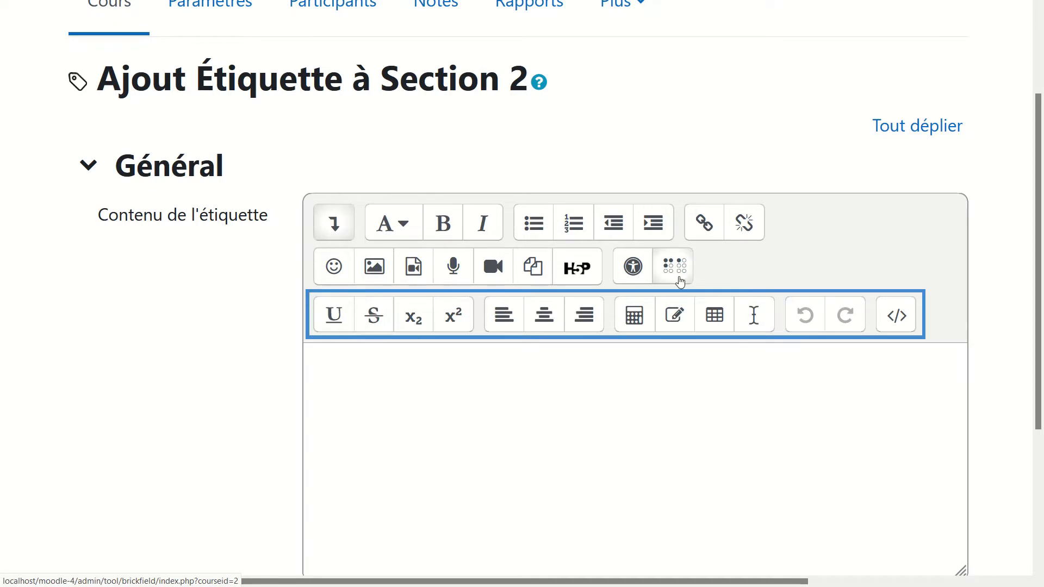
click(905, 320)
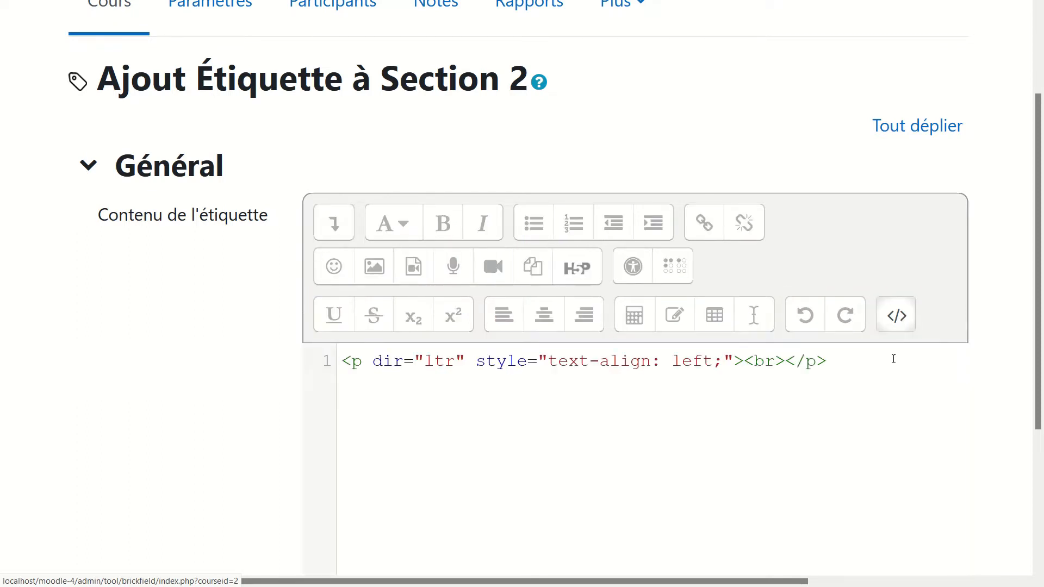
key(ctrl+a)
key(Delete)
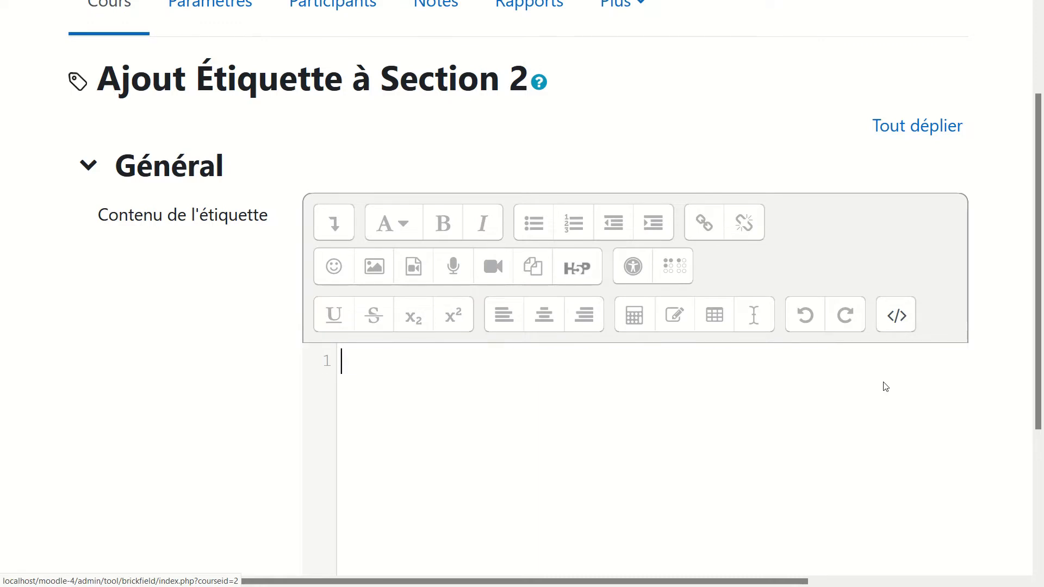
key(ctrl+v)
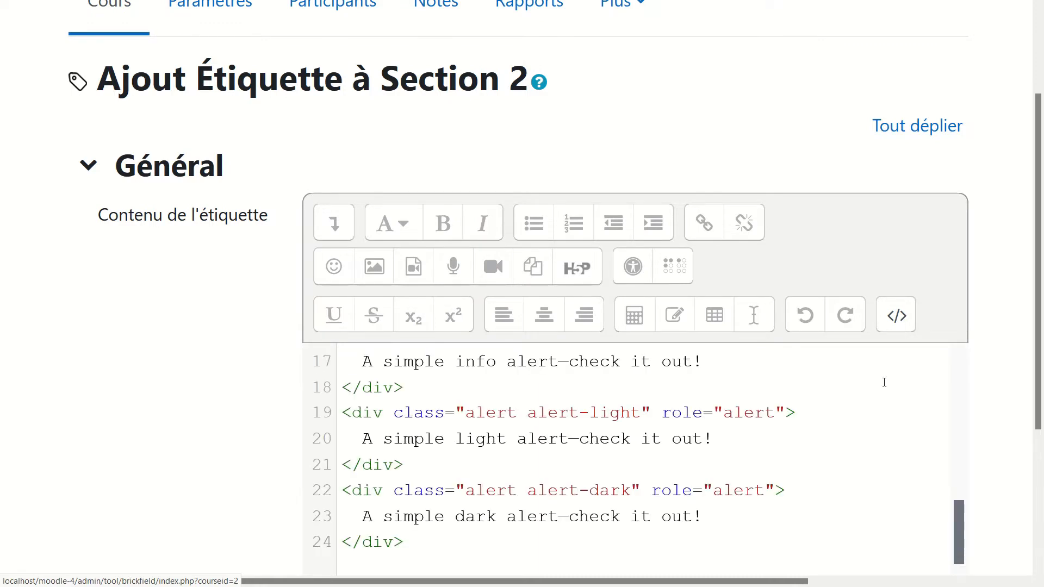
click(887, 332)
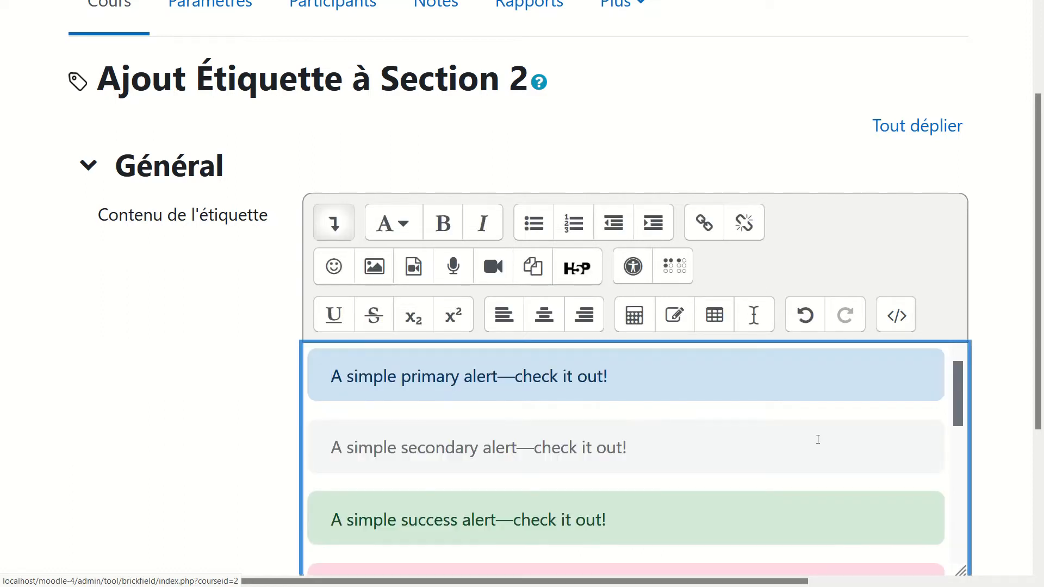
scroll(818, 440, down, 2)
scroll(818, 439, up, 2)
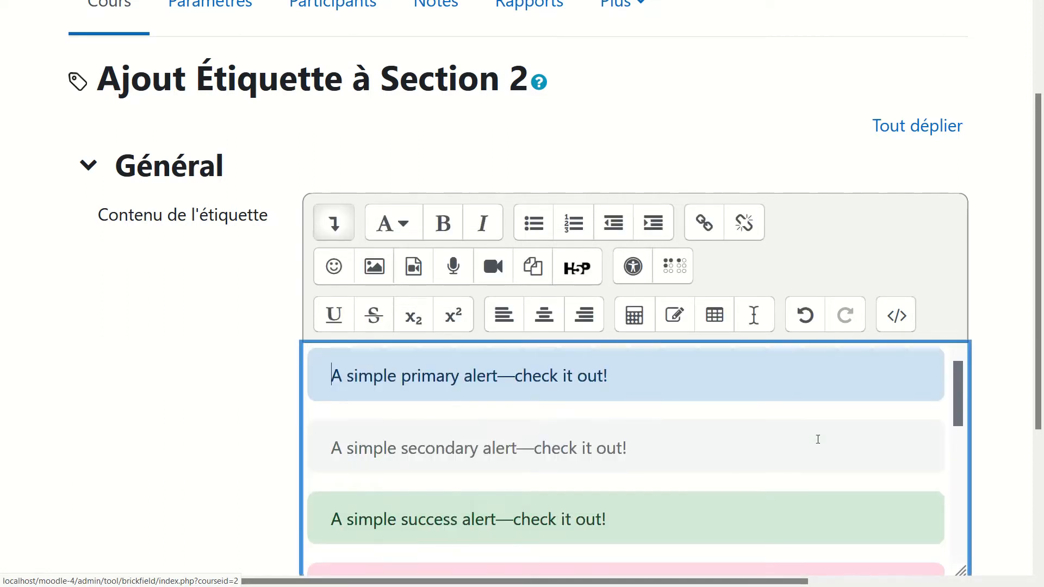
Change the first alert's class from alert-primary to bg-primary in the HTML source and preview the rendered result.
click(899, 315)
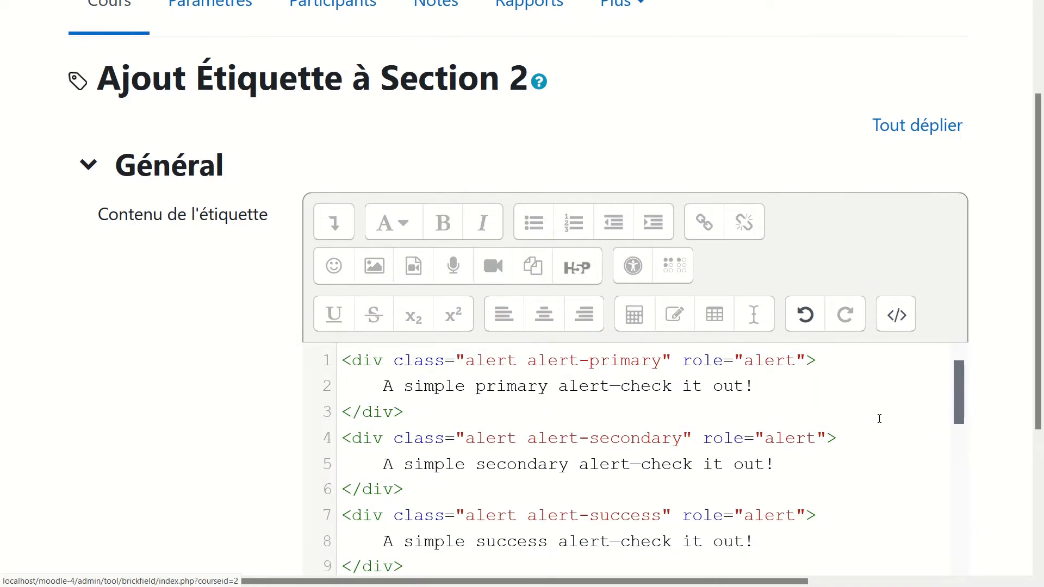
scroll(880, 419, down, 1)
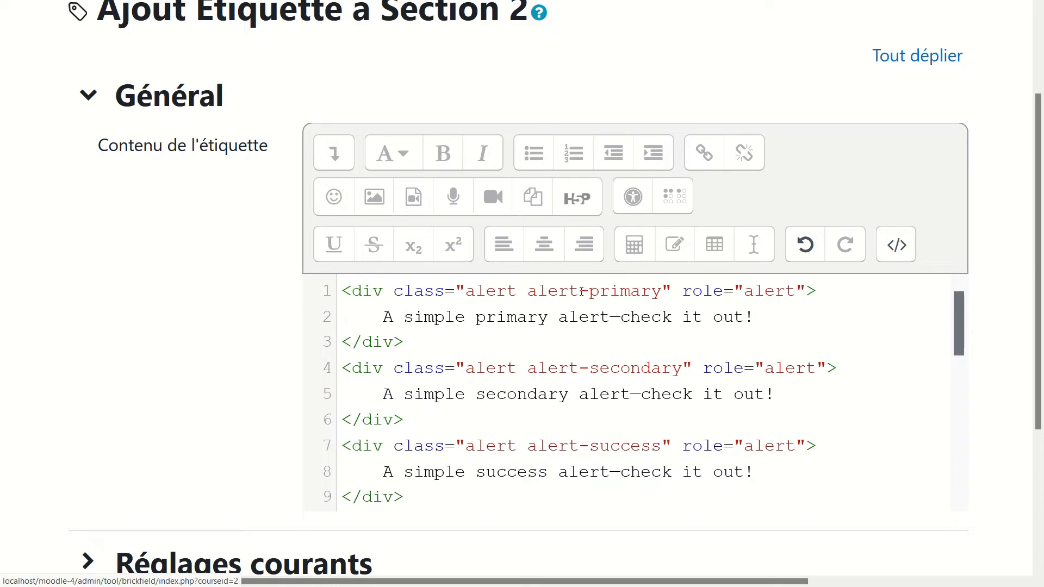
drag(580, 292, 531, 294)
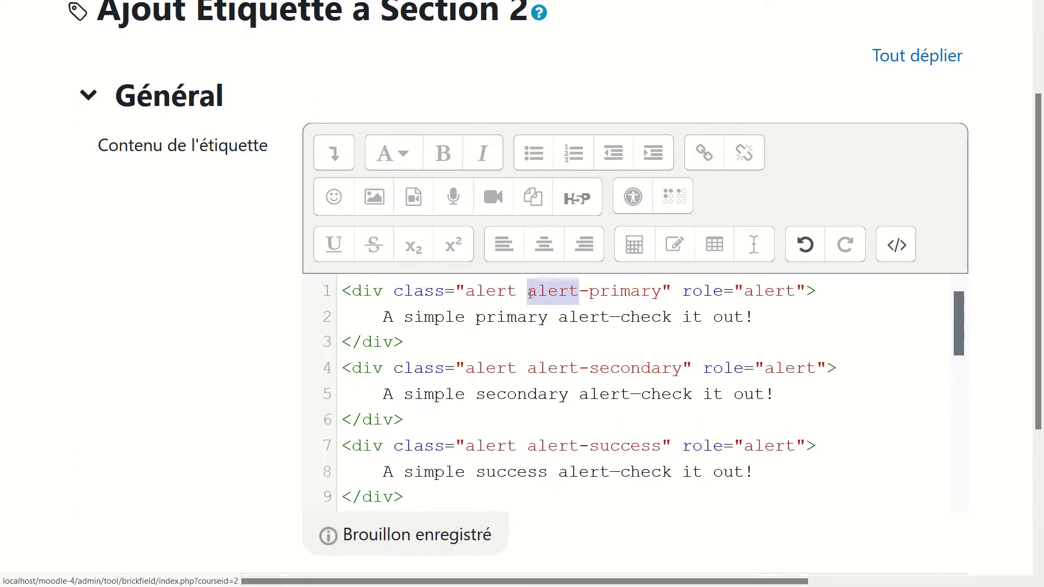
text(bg)
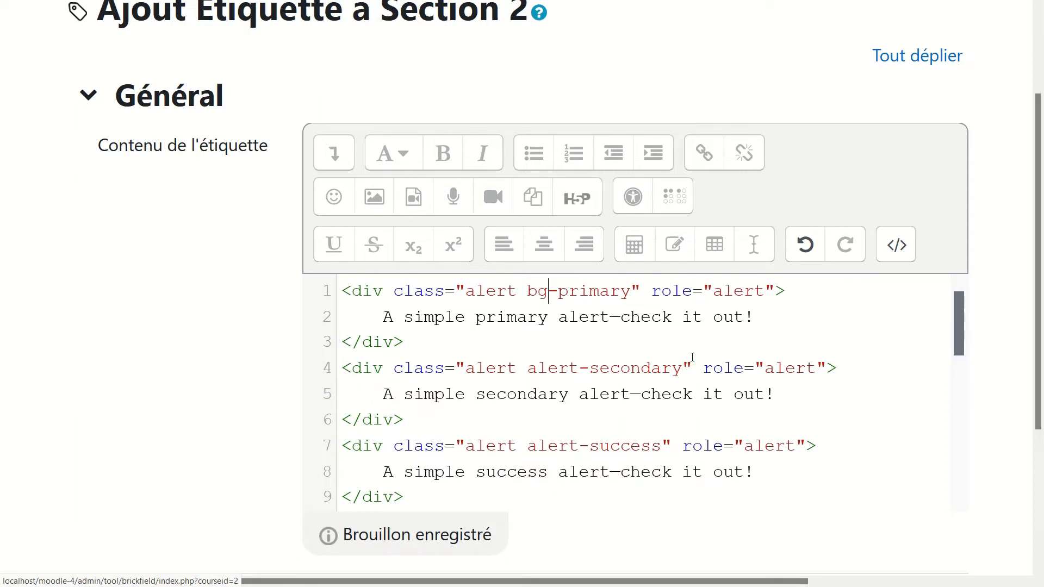
scroll(687, 363, up, 4)
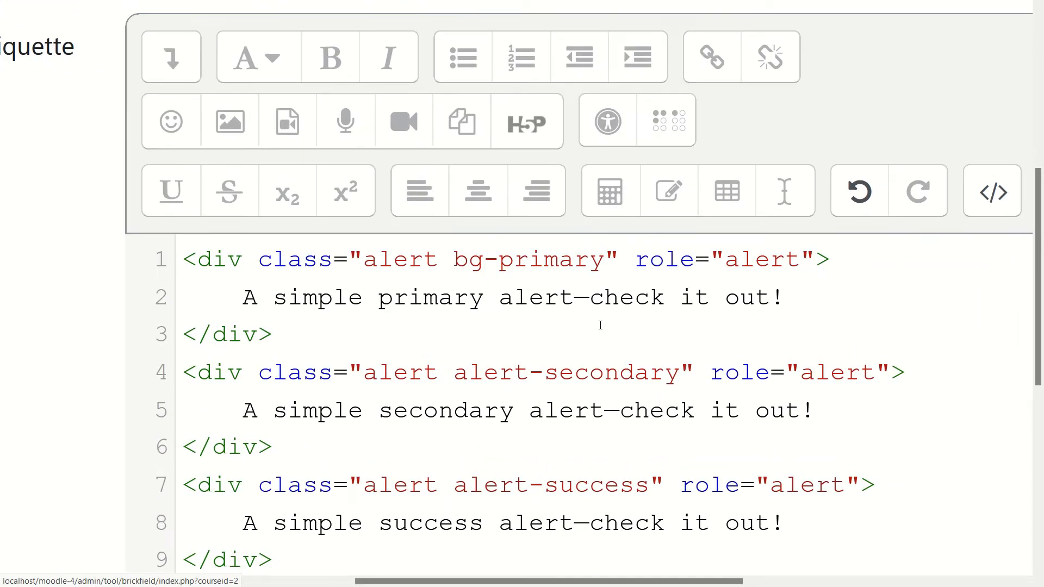
click(977, 200)
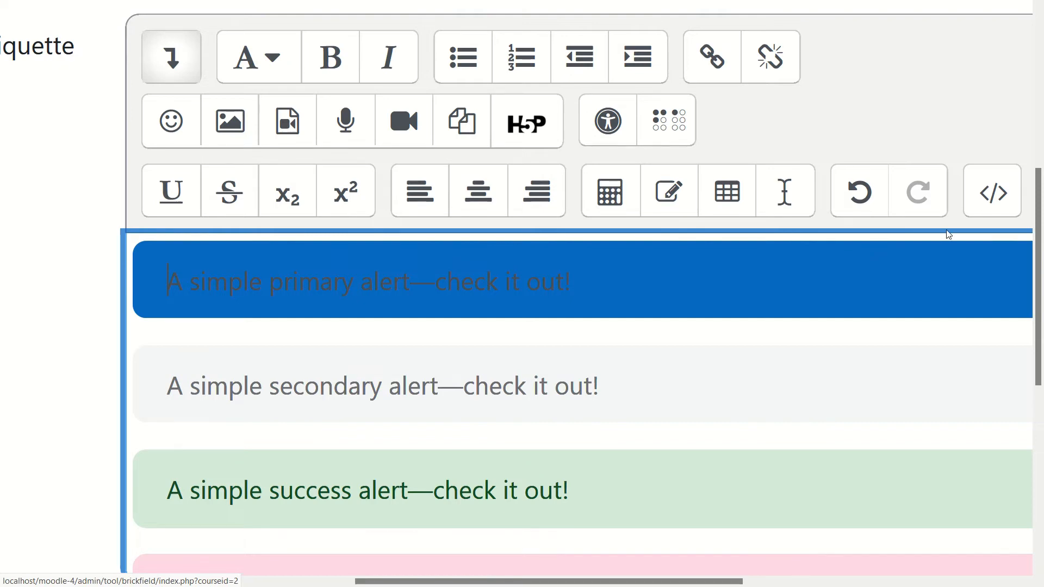
Add the class text-white after bg-primary in the first alert's HTML source and return to the rendered view.
click(994, 193)
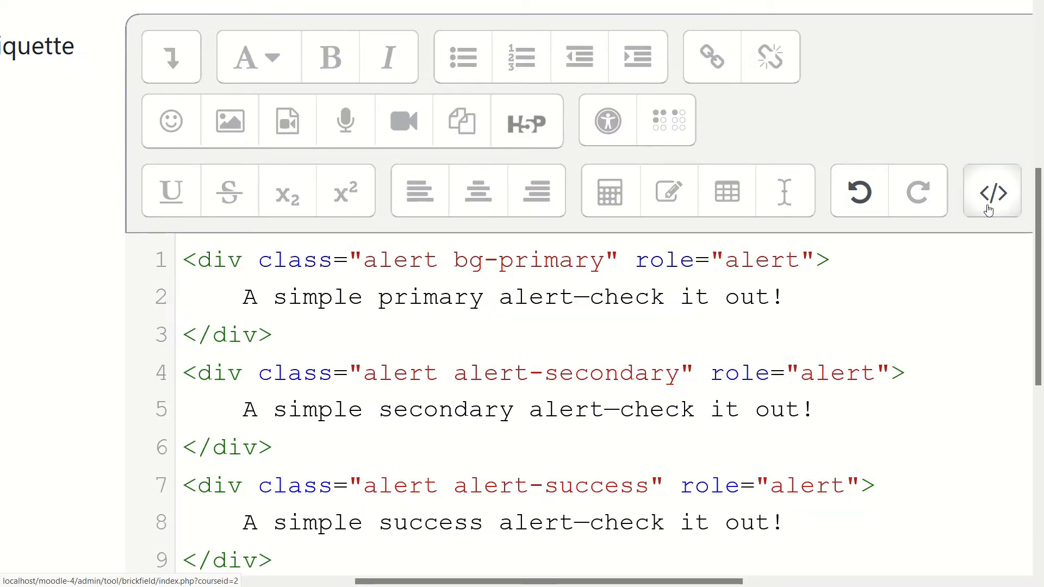
click(605, 259)
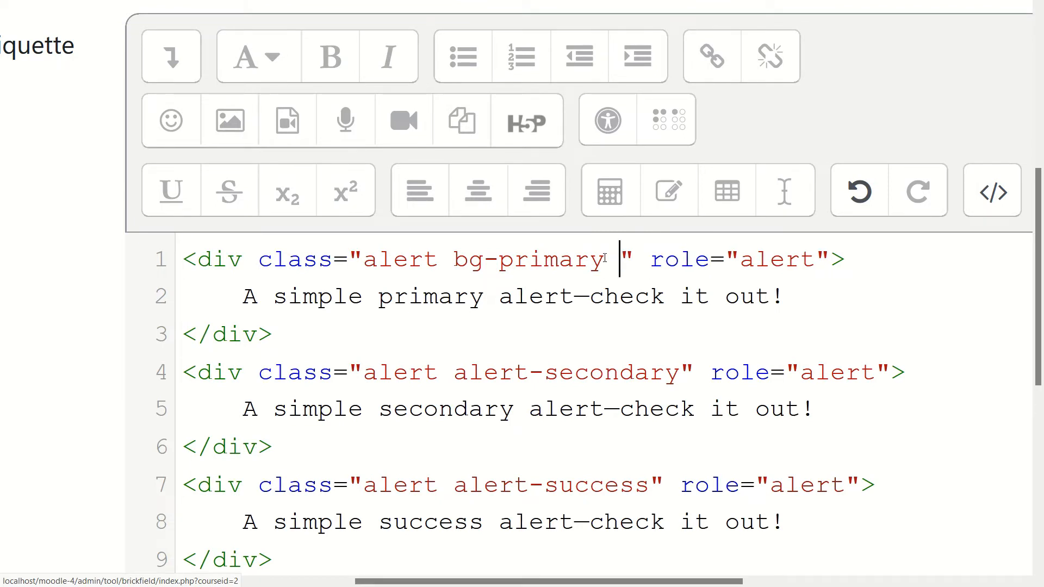
text(text)
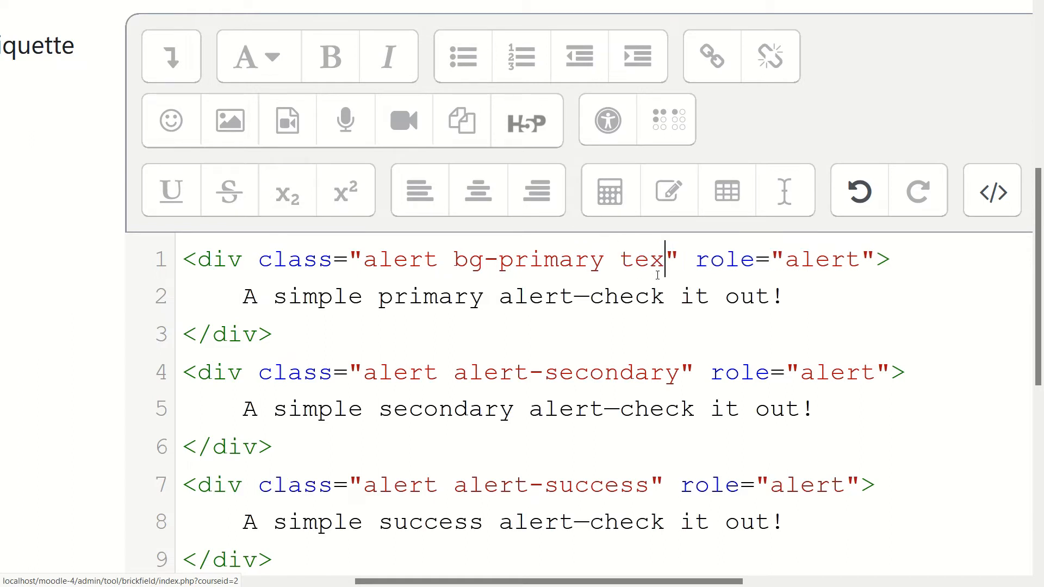
text(-)
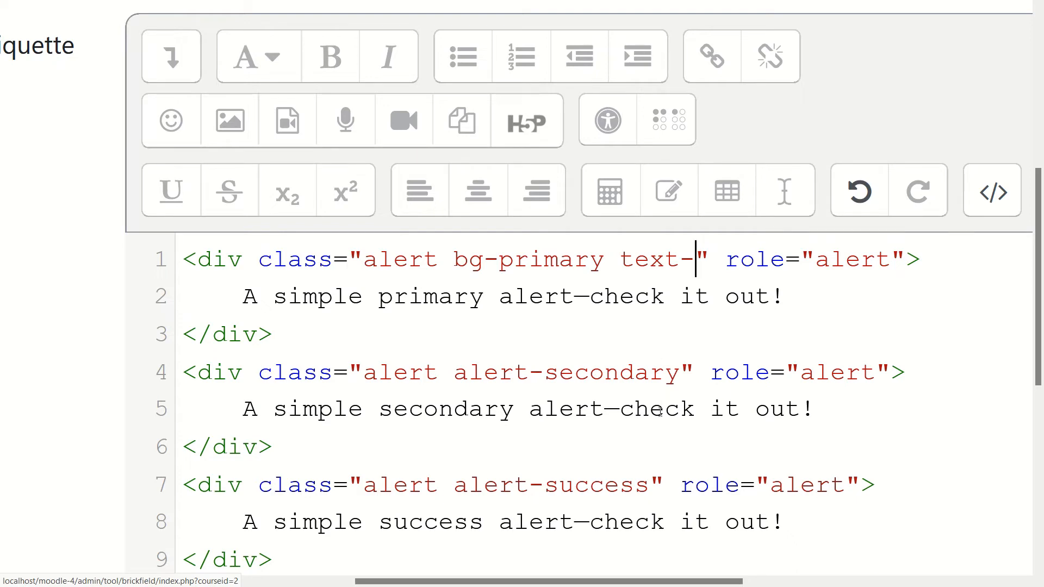
scroll(661, 413, down, 3)
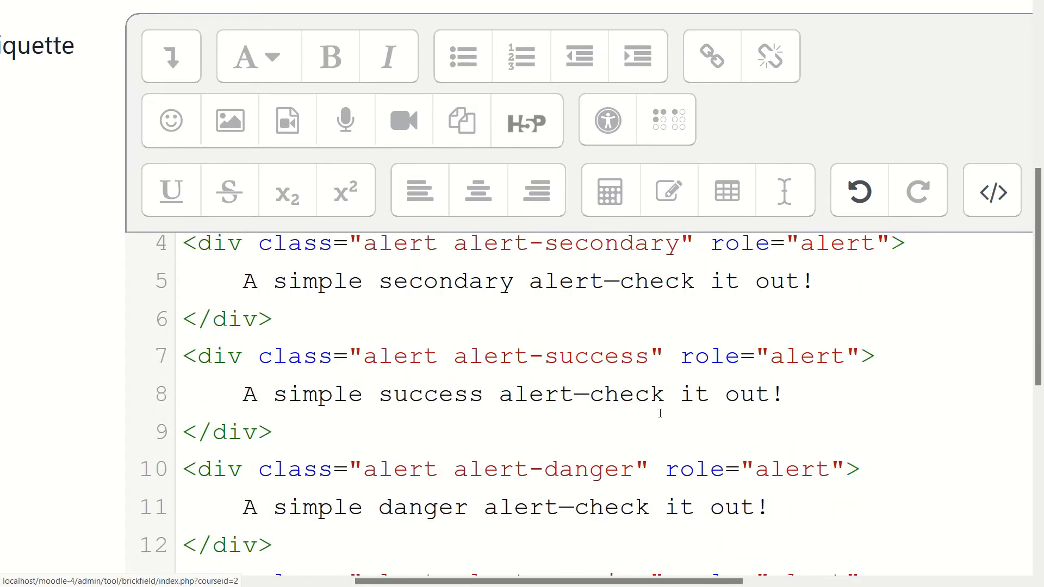
scroll(660, 413, down, 6)
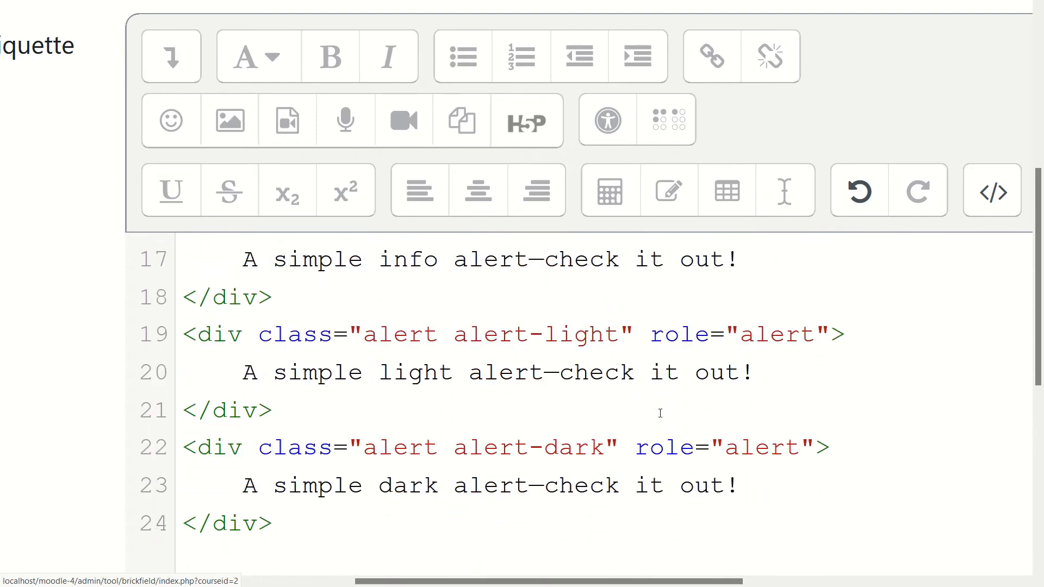
scroll(632, 373, down, 3)
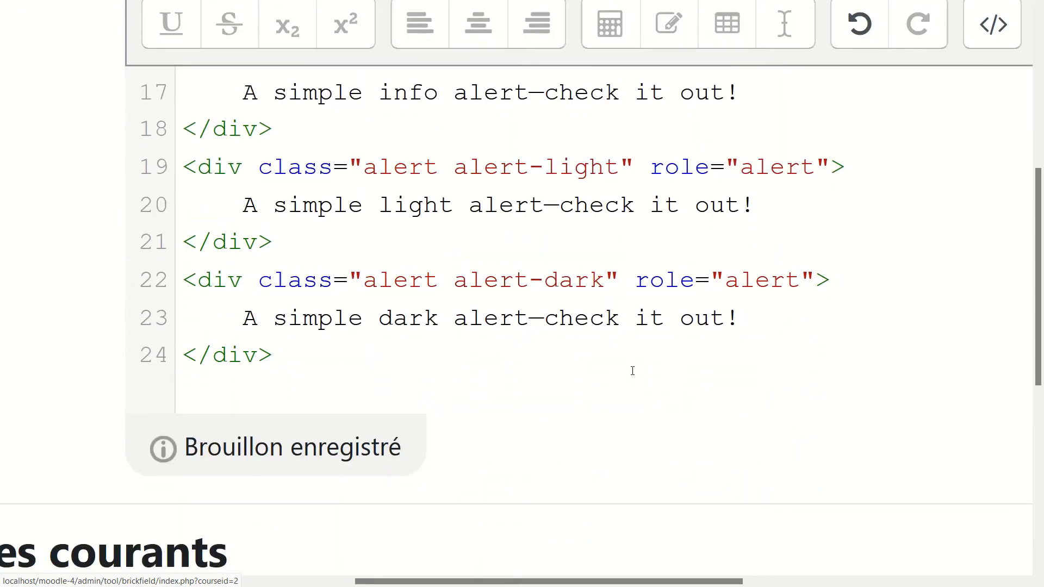
scroll(633, 372, up, 10)
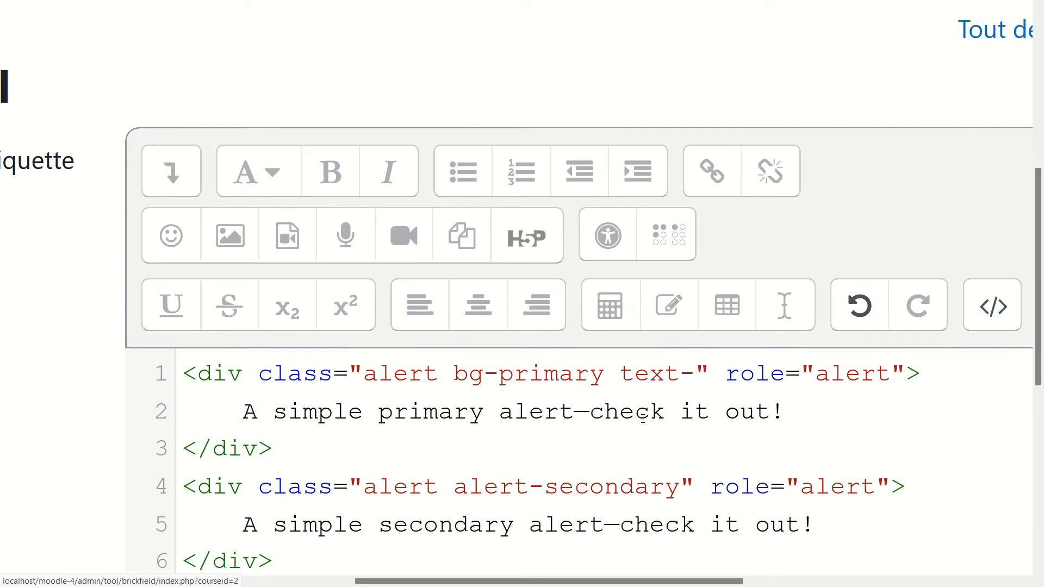
text(white)
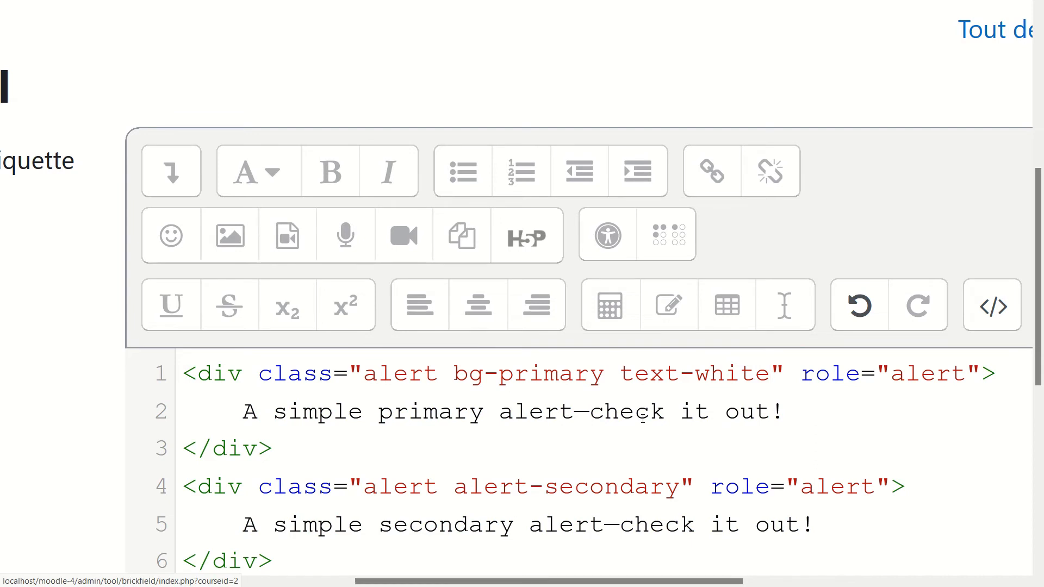
click(971, 320)
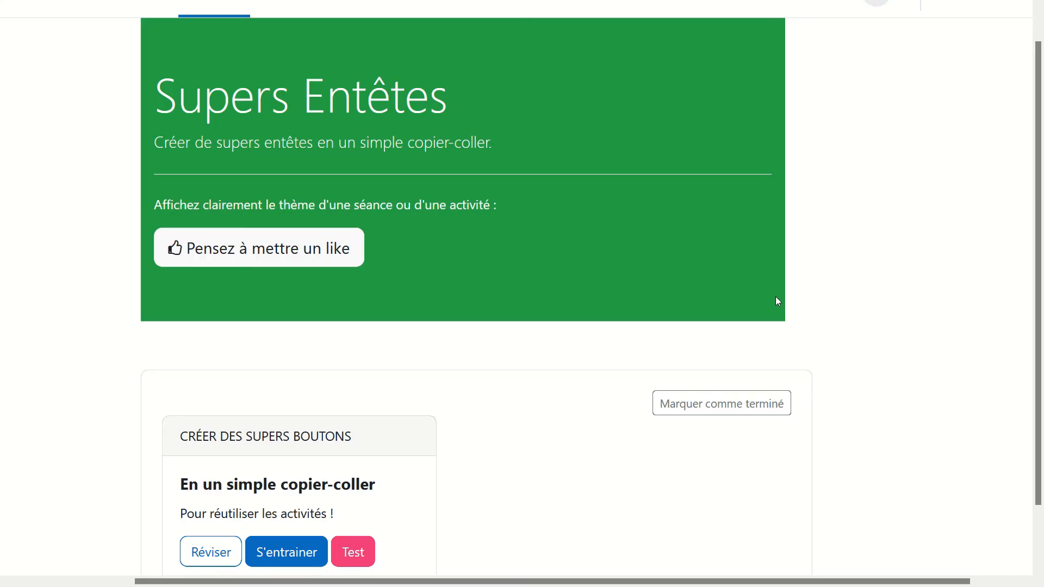
scroll(777, 300, down, 2)
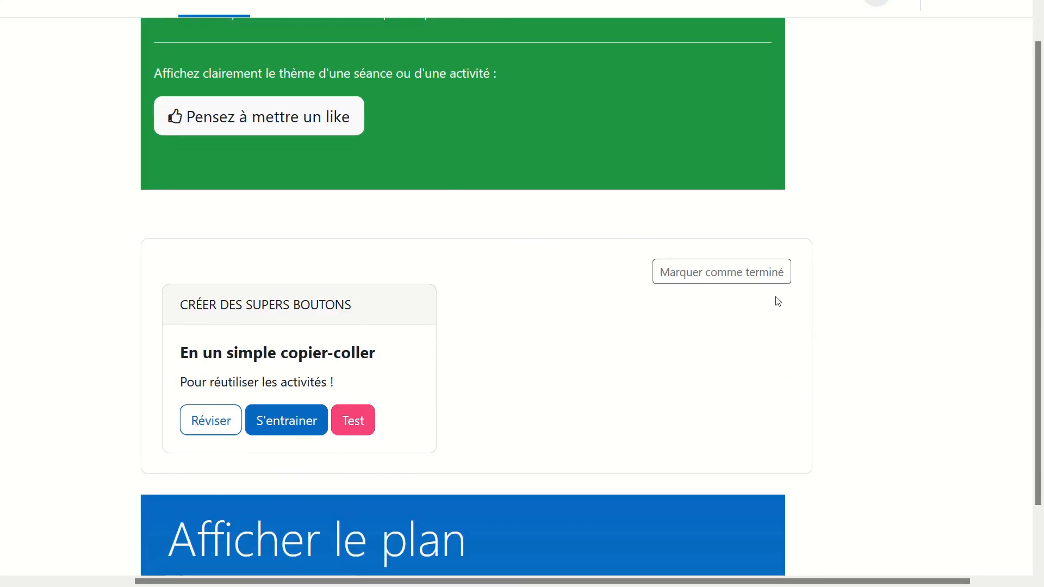
scroll(778, 301, down, 2)
scroll(778, 301, down, 5)
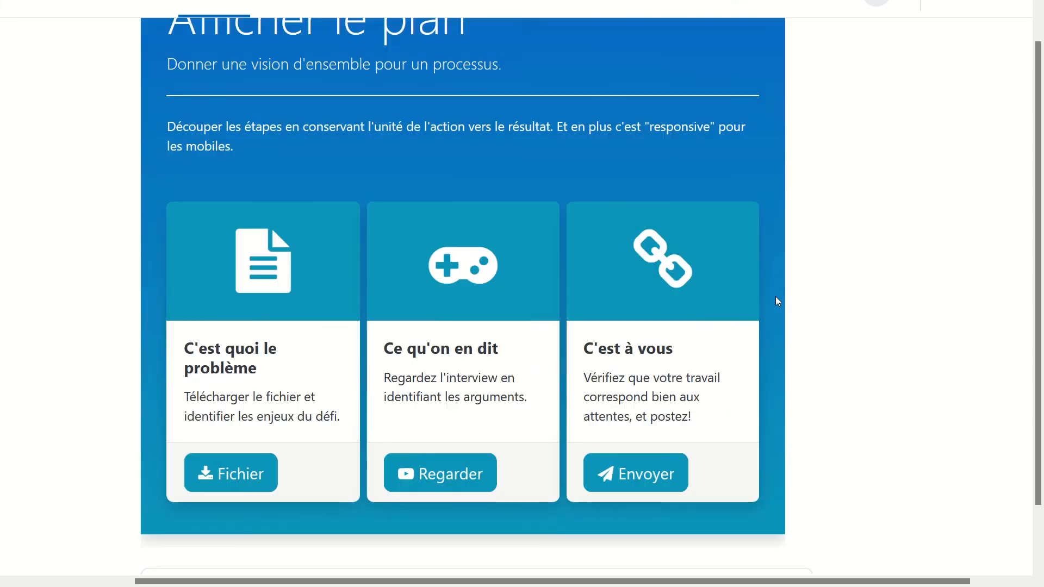
scroll(779, 301, down, 1)
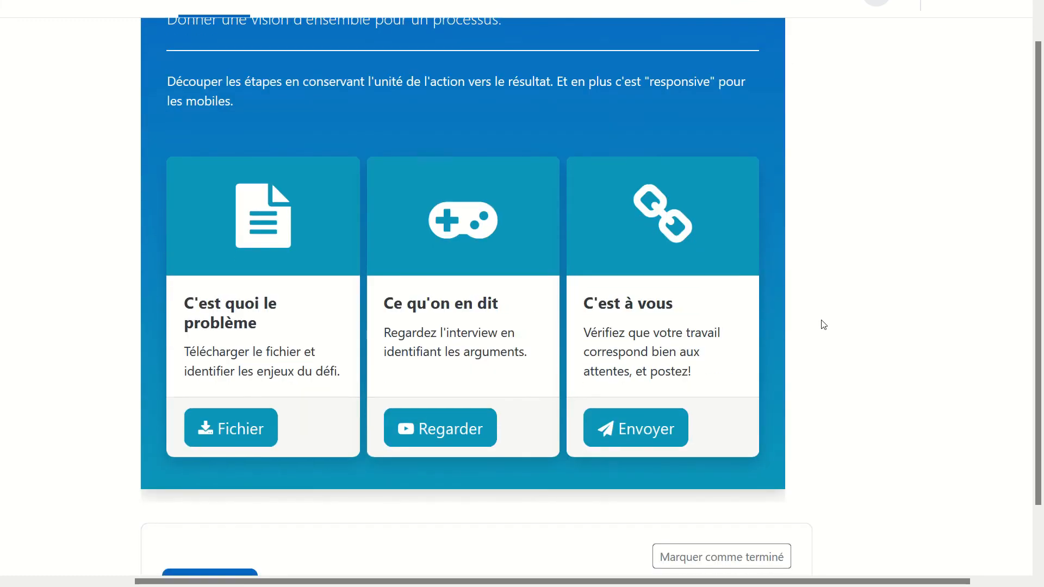